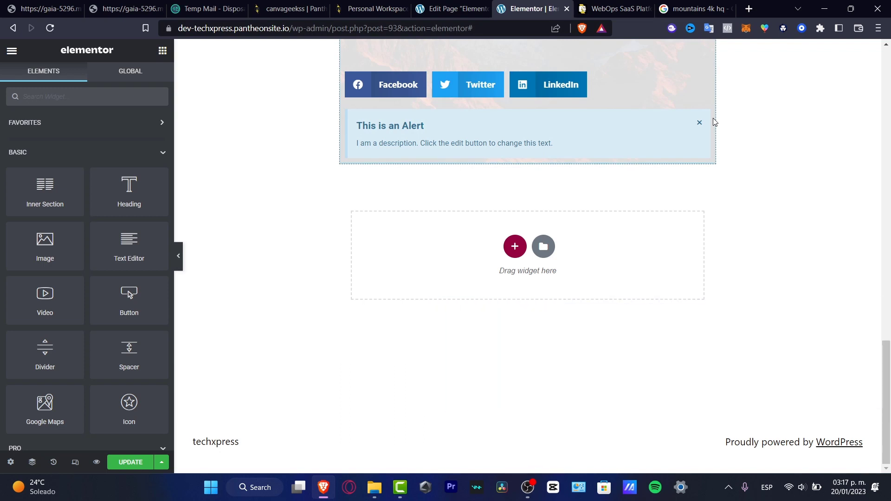
Scroll through the Pantheon homepage, then show the dashboard Sites list with techxpress
{"action": "left_click", "coordinate": [621, 6]}
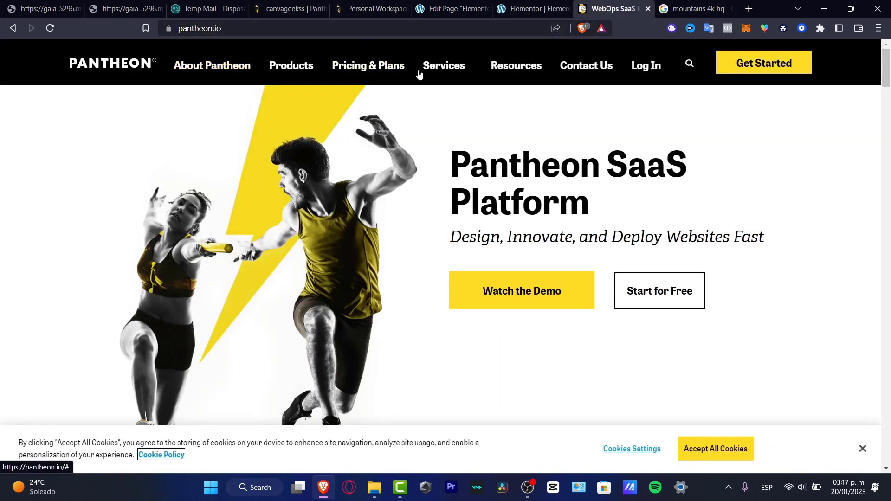
{"action": "scroll", "coordinate": [828, 233], "scroll_direction": "down", "scroll_amount": 3}
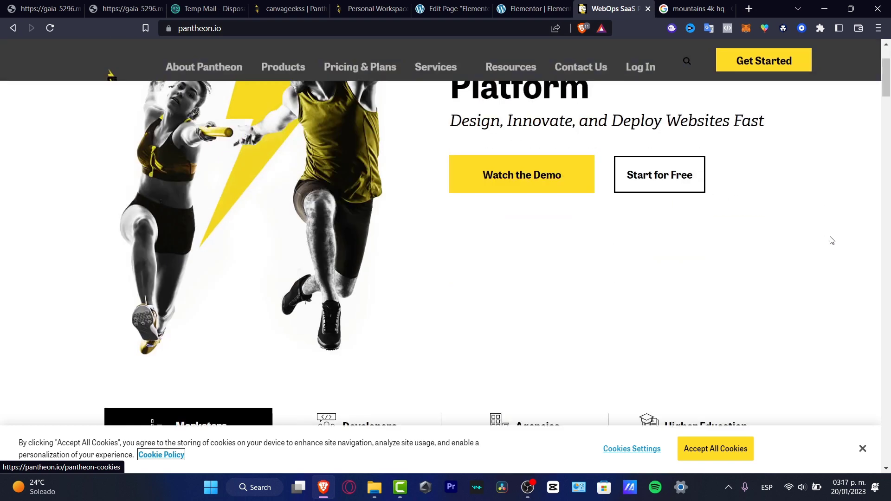
{"action": "scroll", "coordinate": [829, 236], "scroll_direction": "down", "scroll_amount": 4}
{"action": "scroll", "coordinate": [831, 239], "scroll_direction": "down", "scroll_amount": 1}
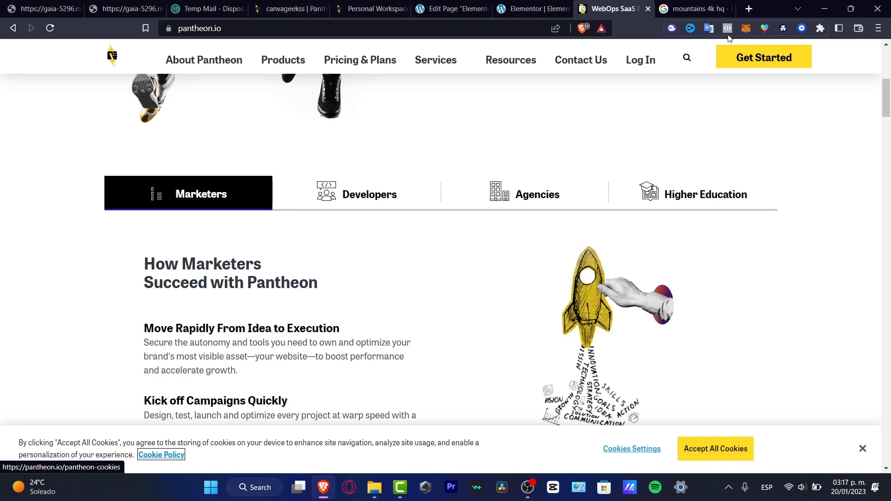
{"action": "left_click", "coordinate": [292, 8]}
{"action": "left_click", "coordinate": [45, 177]}
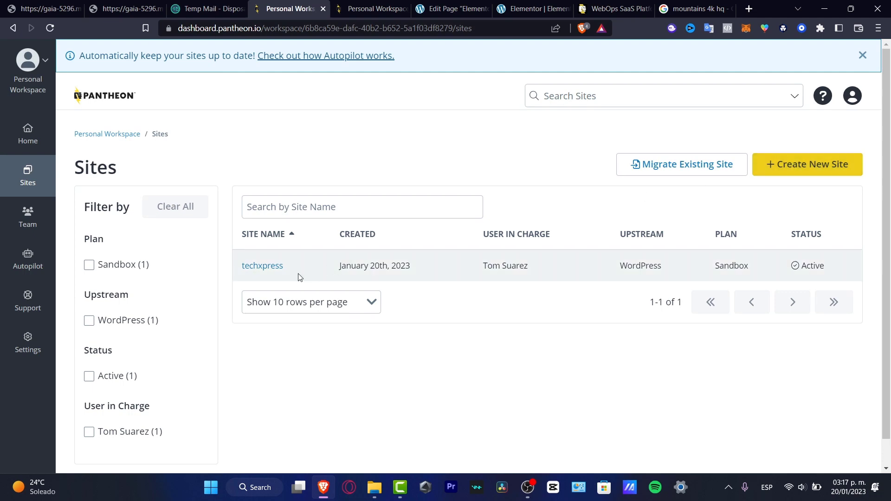
Look at Create New Site, then return to Sites and open techxpress's Dev environment
{"action": "left_click", "coordinate": [825, 164]}
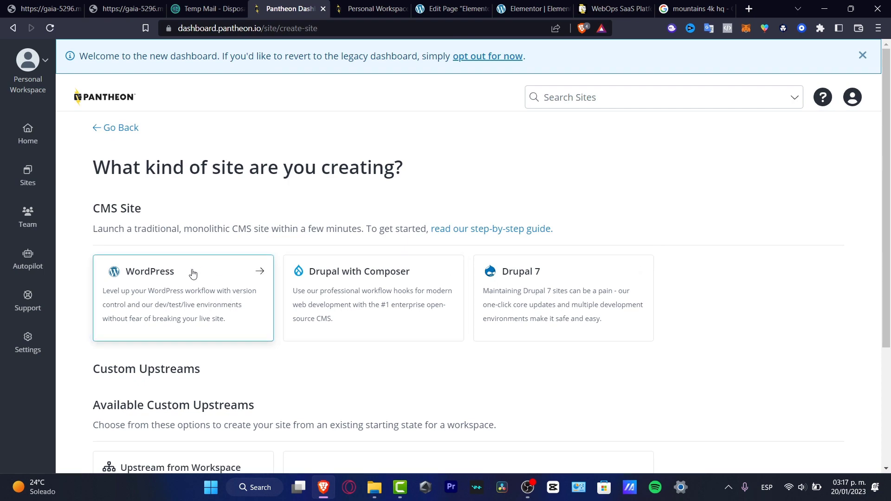
{"action": "scroll", "coordinate": [218, 274], "scroll_direction": "down", "scroll_amount": 1}
{"action": "scroll", "coordinate": [246, 274], "scroll_direction": "down", "scroll_amount": 3}
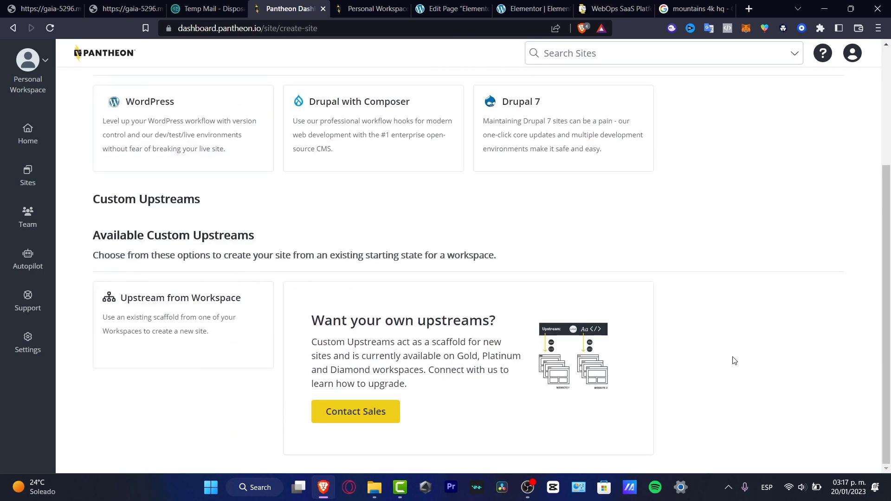
{"action": "scroll", "coordinate": [249, 223], "scroll_direction": "up", "scroll_amount": 4}
{"action": "left_click", "coordinate": [36, 165]}
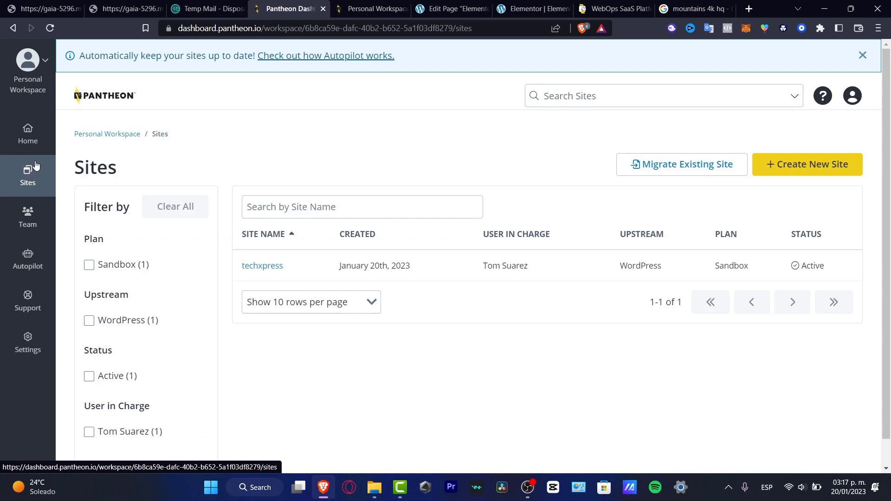
{"action": "left_click", "coordinate": [275, 264]}
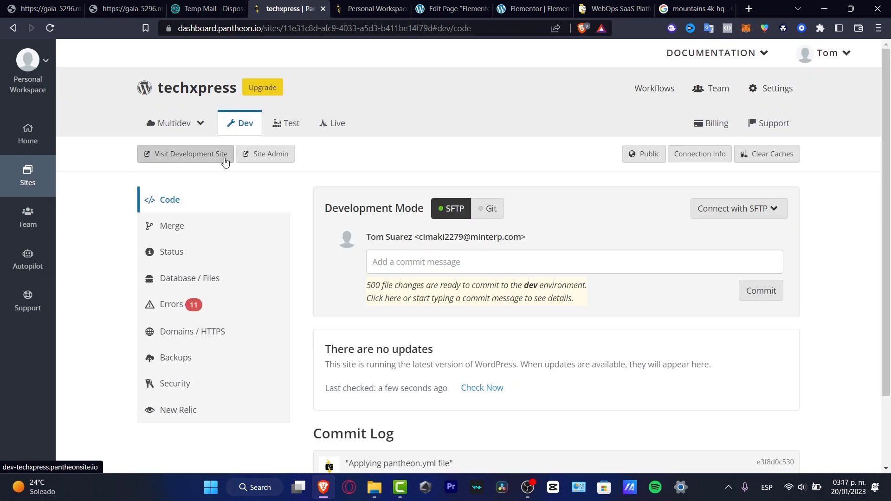
Update the techxpress page in the editor, then go to the Installed Plugins list
{"action": "left_click", "coordinate": [445, 8]}
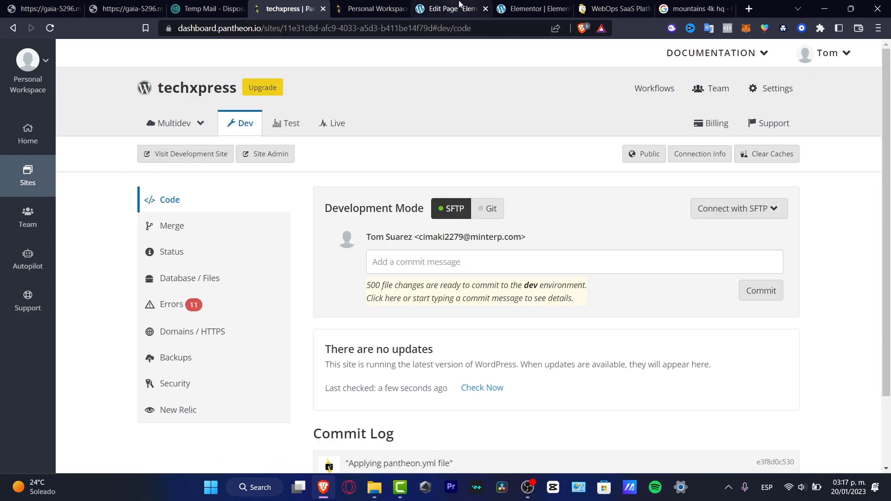
{"action": "left_click", "coordinate": [27, 51]}
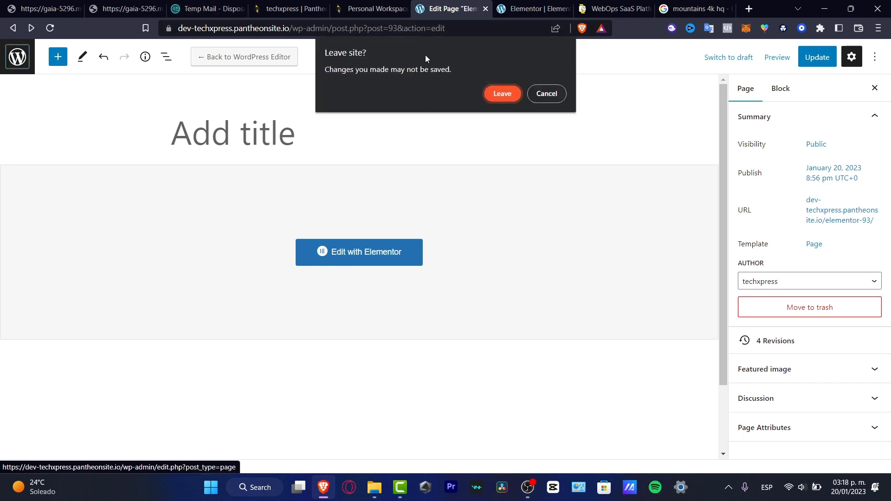
{"action": "left_click", "coordinate": [538, 94]}
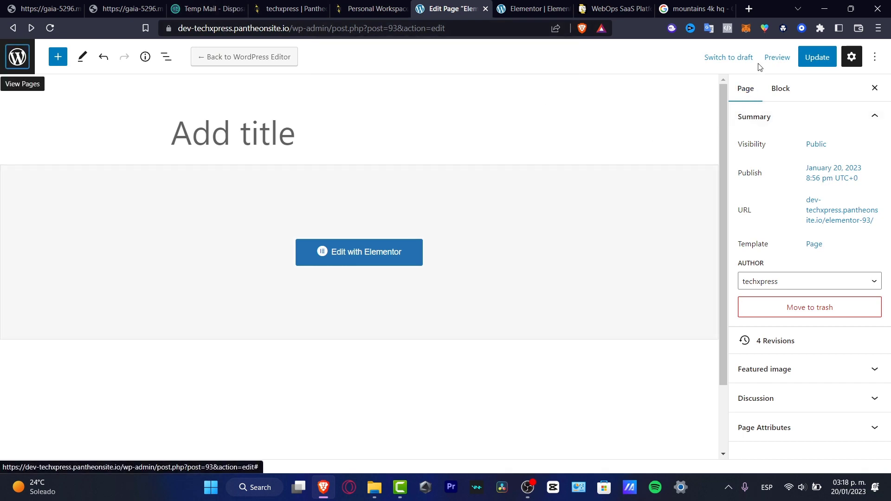
{"action": "left_click", "coordinate": [817, 57]}
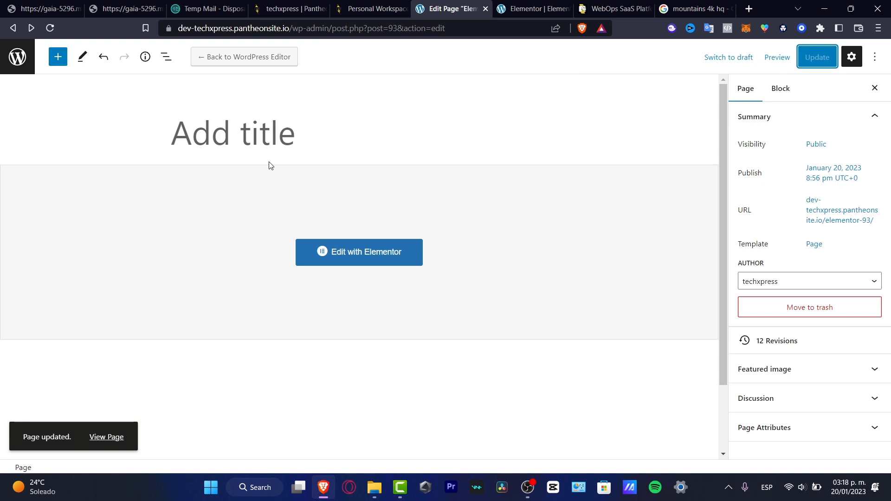
{"action": "left_click", "coordinate": [17, 57]}
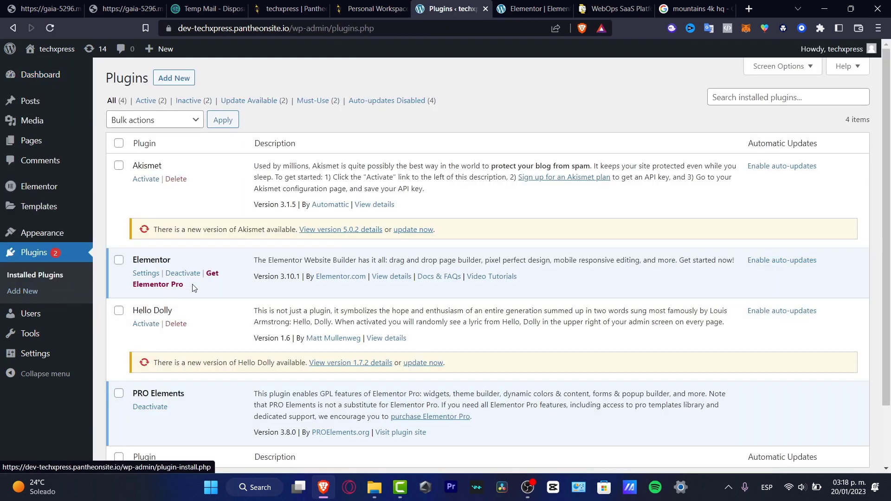
Confirm PRO Elements is listed among plugins, then return to the Elementor editor
{"action": "scroll", "coordinate": [245, 315], "scroll_direction": "down", "scroll_amount": 2}
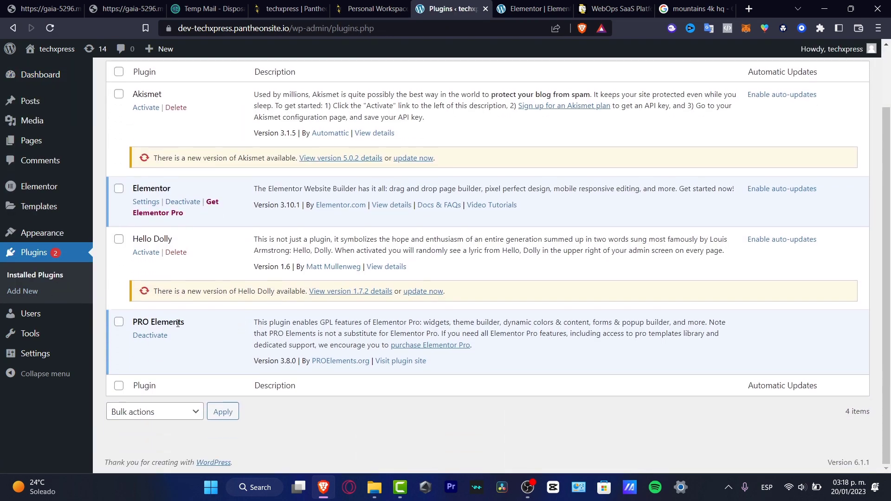
{"action": "left_click_drag", "start_coordinate": [141, 319], "coordinate": [181, 320]}
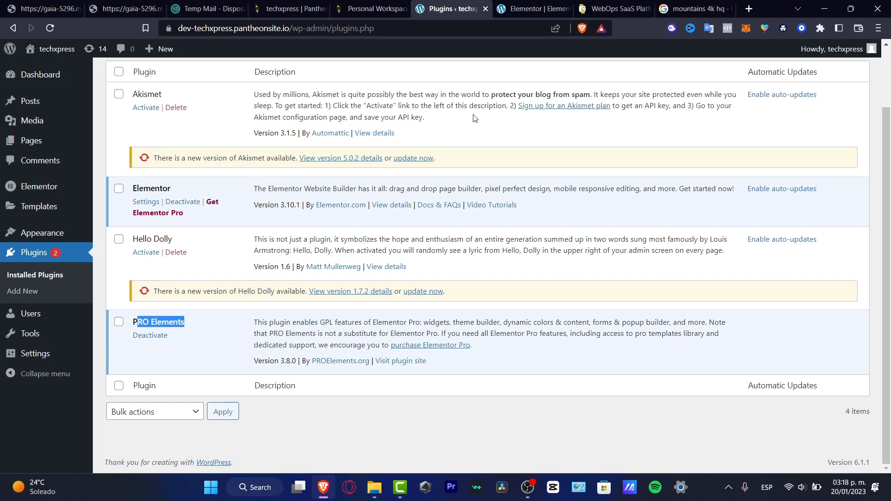
{"action": "left_click", "coordinate": [519, 4]}
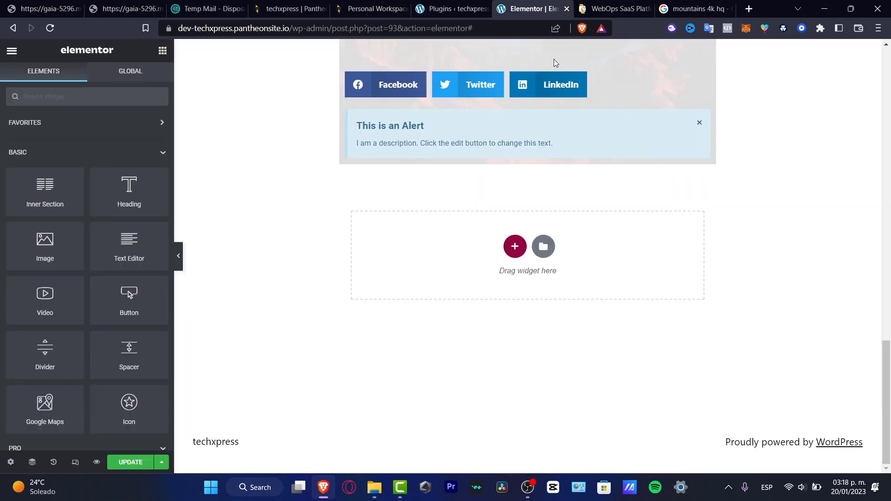
Search the Elements panel for 'gallery' and drop a Gallery widget below the alert
{"action": "scroll", "coordinate": [583, 200], "scroll_direction": "up", "scroll_amount": 10}
{"action": "scroll", "coordinate": [583, 201], "scroll_direction": "up", "scroll_amount": 10}
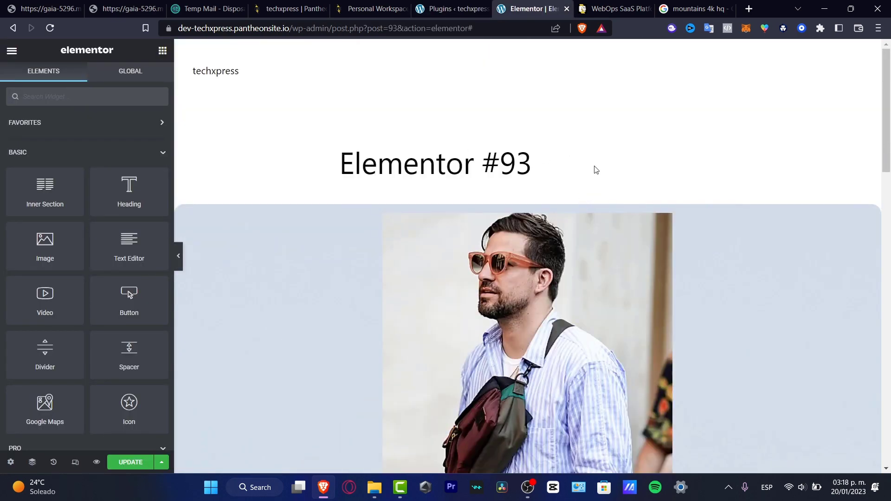
{"action": "scroll", "coordinate": [594, 169], "scroll_direction": "down", "scroll_amount": 10}
{"action": "scroll", "coordinate": [594, 170], "scroll_direction": "down", "scroll_amount": 3}
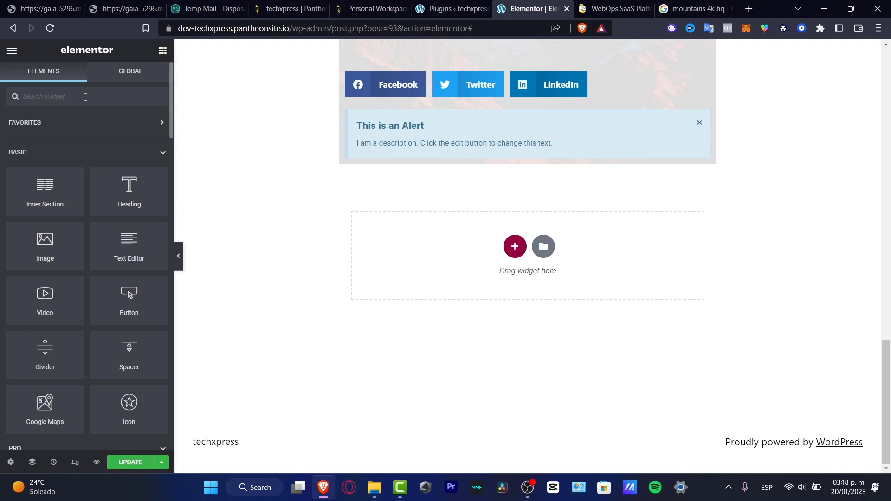
{"action": "type", "text": "gallery"}
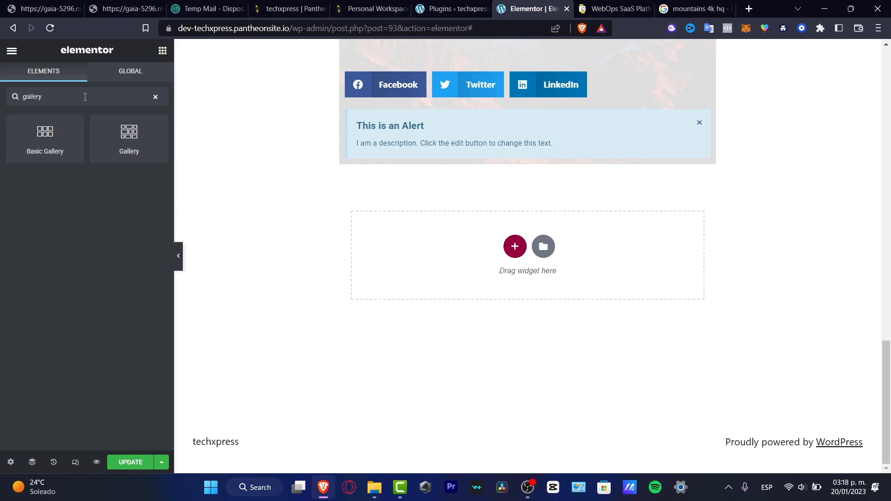
{"action": "mouse_move", "coordinate": [129, 145]}
{"action": "left_mouse_down"}
{"action": "mouse_move", "coordinate": [439, 208]}
{"action": "mouse_move", "coordinate": [538, 242]}
{"action": "left_mouse_up"}
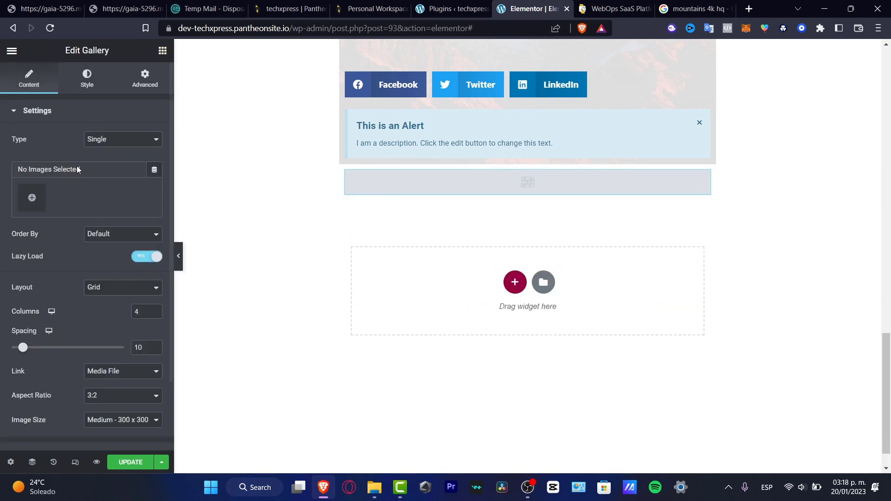
Open the Create gallery media window and browse the Downloads folder for images
{"action": "left_click", "coordinate": [32, 197]}
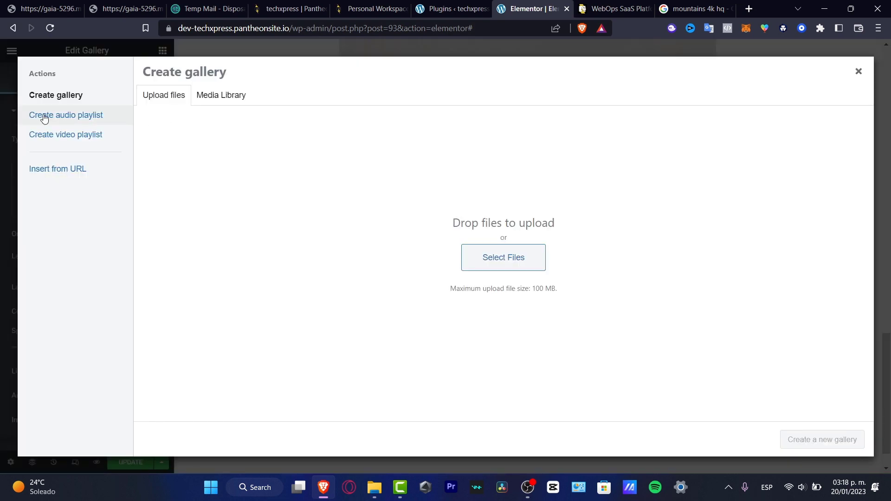
{"action": "left_click", "coordinate": [526, 252]}
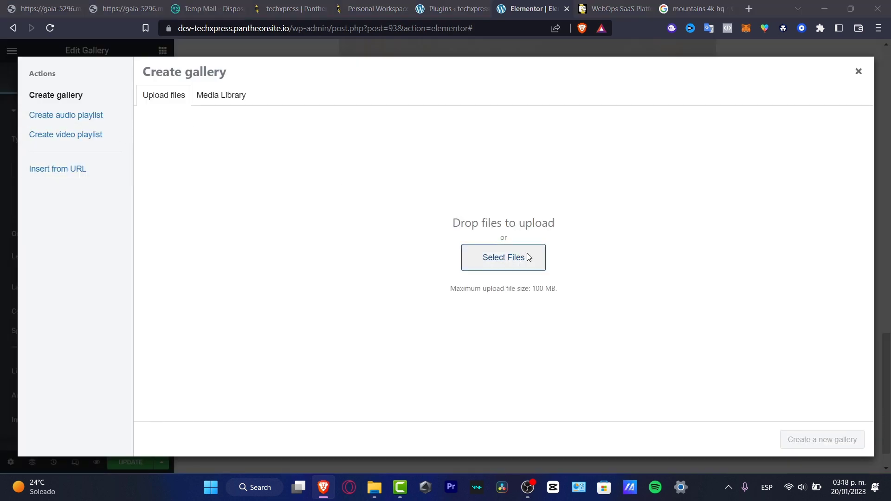
{"action": "scroll", "coordinate": [478, 237], "scroll_direction": "down", "scroll_amount": 2}
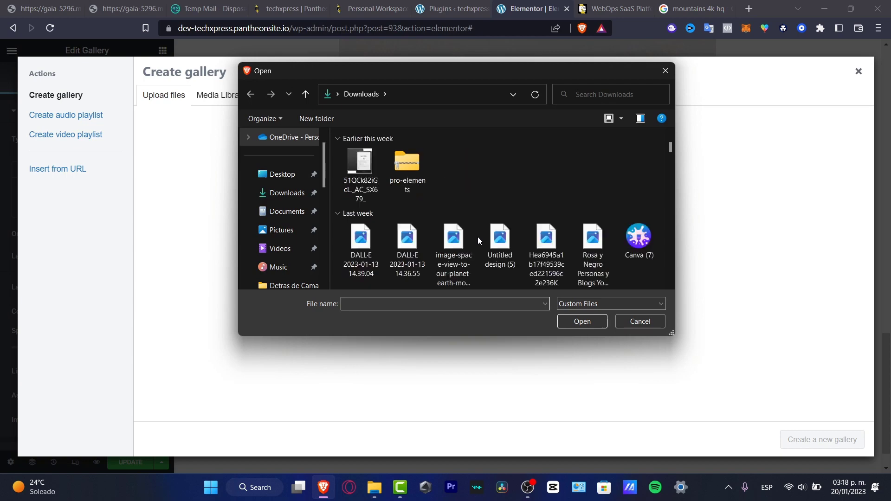
{"action": "scroll", "coordinate": [478, 237], "scroll_direction": "down", "scroll_amount": 1}
{"action": "scroll", "coordinate": [461, 235], "scroll_direction": "down", "scroll_amount": 3}
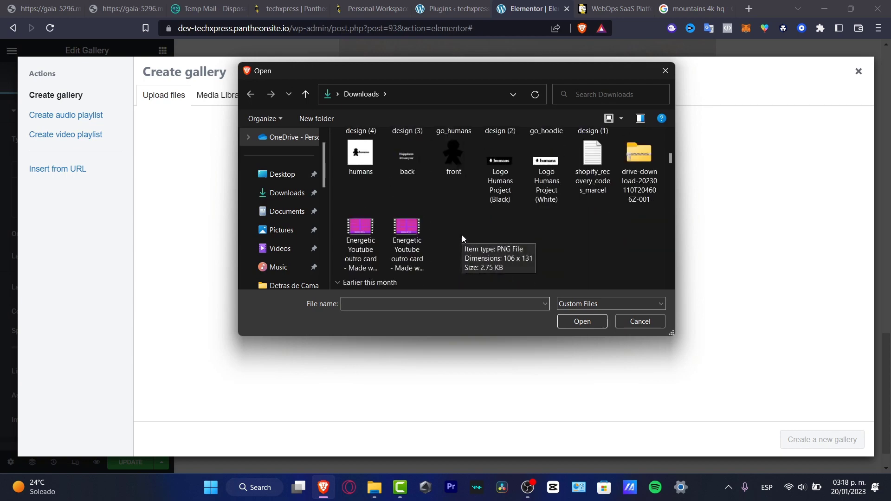
{"action": "scroll", "coordinate": [461, 235], "scroll_direction": "up", "scroll_amount": 3}
{"action": "left_click", "coordinate": [628, 327]}
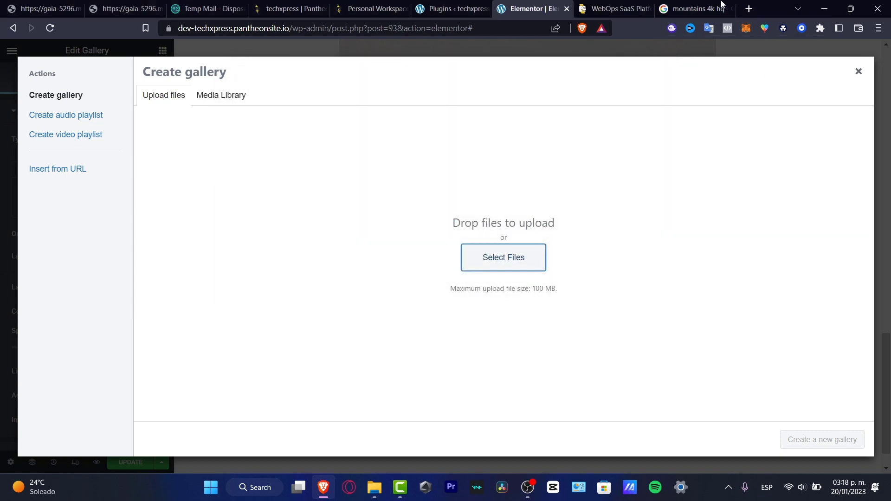
Save the golden-lit peak photo from Google Images into the Downloads folder
{"action": "left_click", "coordinate": [694, 9]}
{"action": "right_click", "coordinate": [735, 191]}
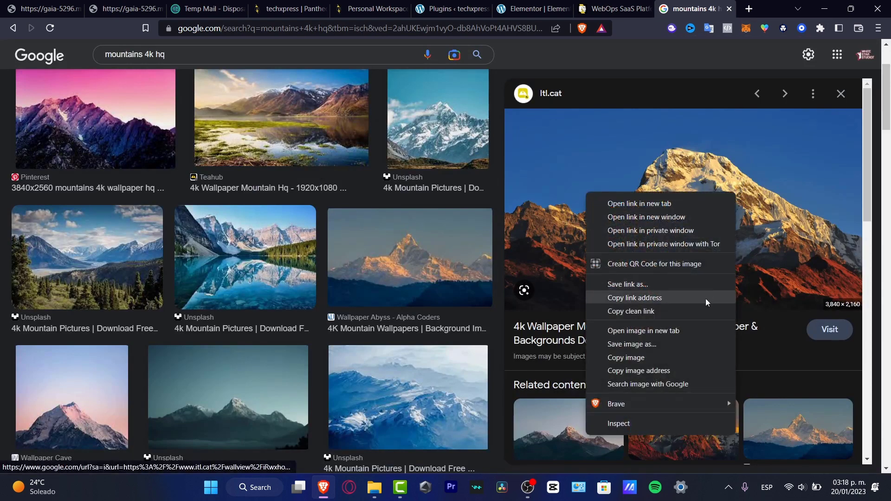
{"action": "left_click", "coordinate": [654, 344]}
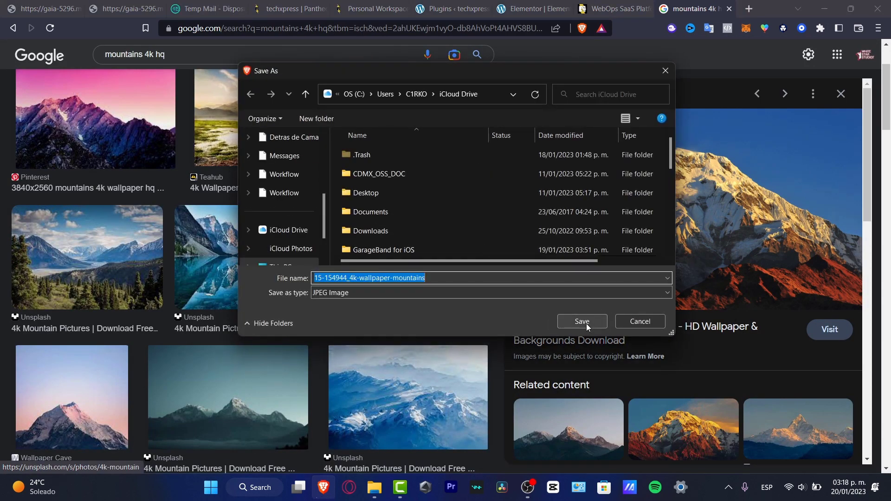
{"action": "scroll", "coordinate": [283, 195], "scroll_direction": "down", "scroll_amount": 5}
{"action": "scroll", "coordinate": [283, 177], "scroll_direction": "down", "scroll_amount": 3}
{"action": "left_click", "coordinate": [288, 174]}
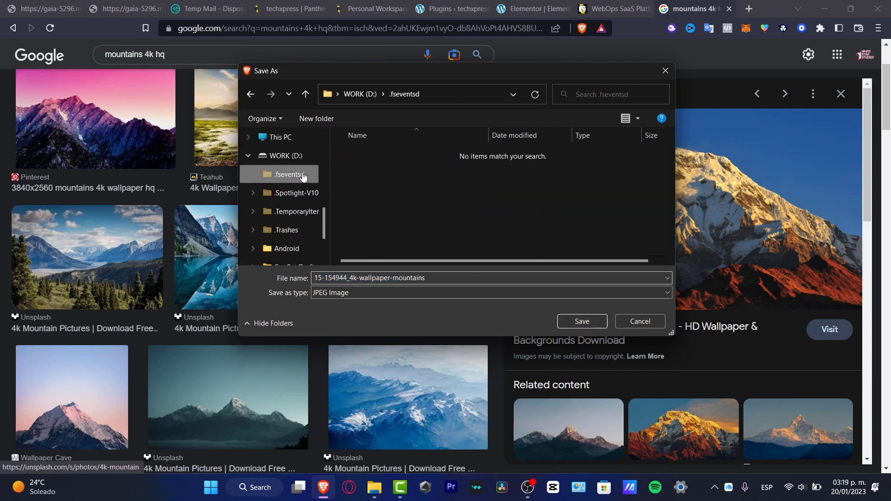
{"action": "scroll", "coordinate": [289, 174], "scroll_direction": "up", "scroll_amount": 5}
{"action": "scroll", "coordinate": [289, 162], "scroll_direction": "up", "scroll_amount": 3}
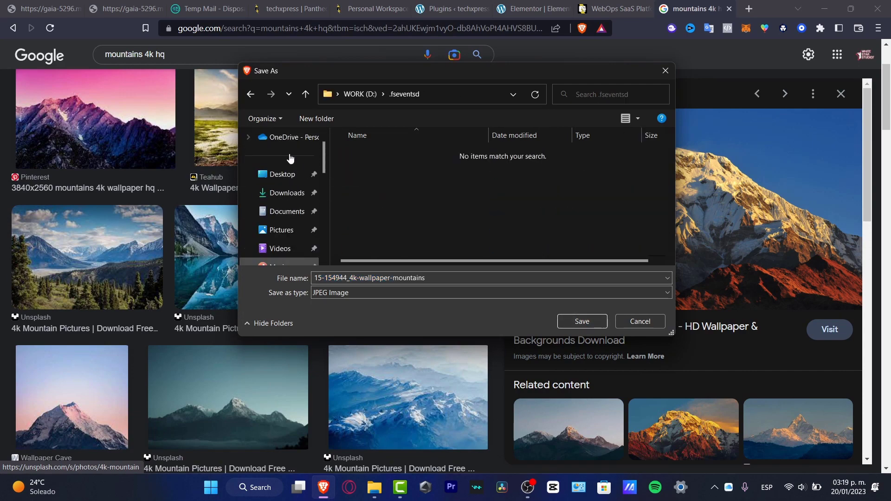
{"action": "left_click", "coordinate": [281, 192]}
{"action": "left_click", "coordinate": [581, 321]}
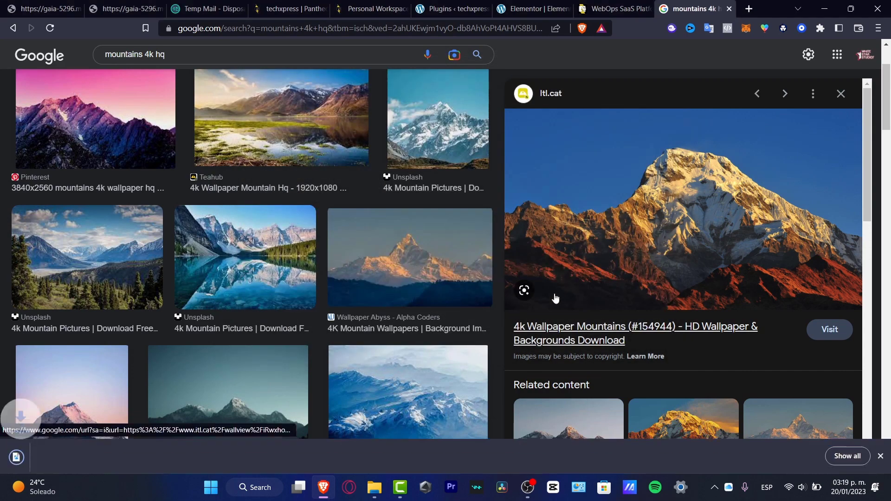
Save the lakeside range and pink-sky ridge photos from Google Images
{"action": "left_click", "coordinate": [298, 114]}
{"action": "right_click", "coordinate": [687, 231]}
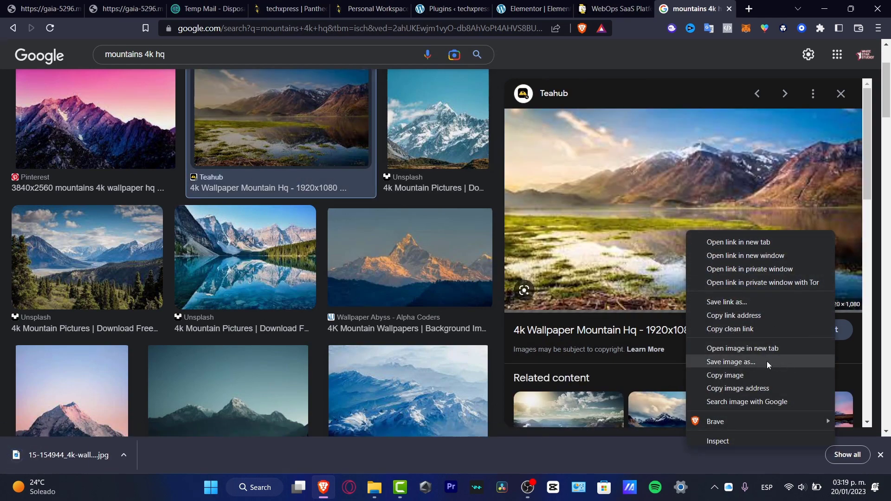
{"action": "left_click", "coordinate": [731, 362]}
{"action": "left_click", "coordinate": [583, 321]}
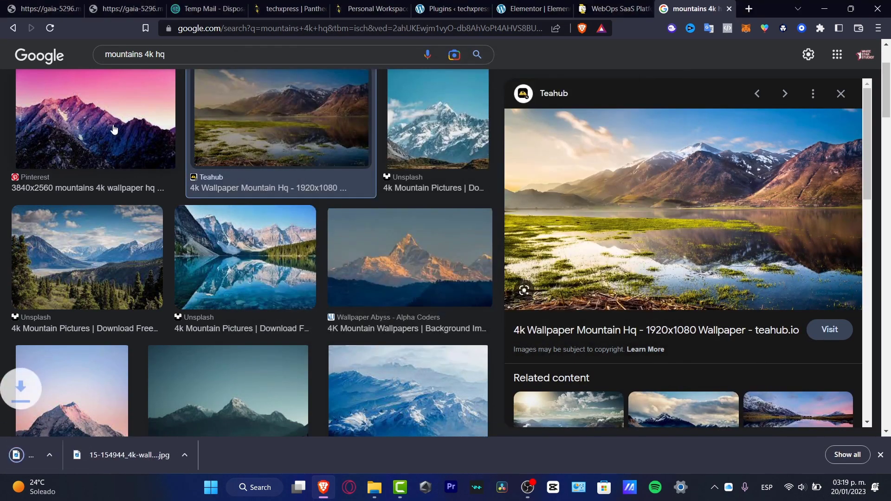
{"action": "left_click", "coordinate": [114, 129]}
{"action": "right_click", "coordinate": [669, 239]}
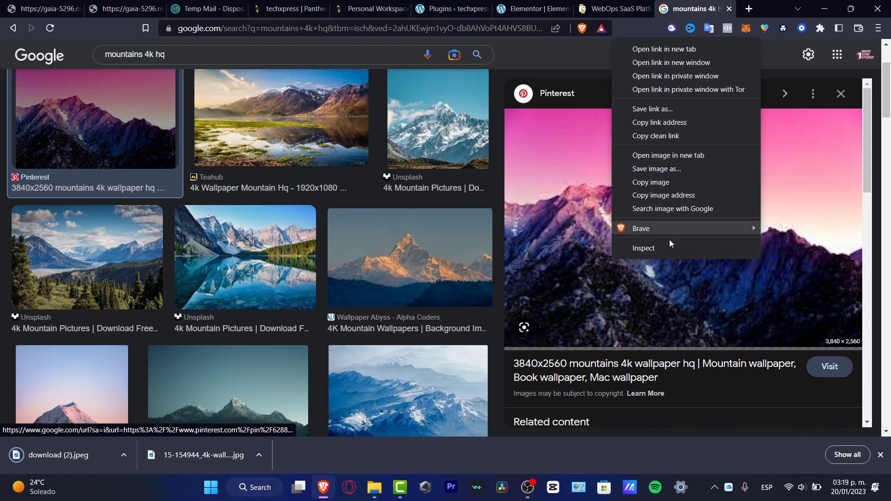
{"action": "left_click", "coordinate": [678, 168]}
Create a gallery from the three mountain images and copy the MOUNTAIN 1 caption onto all three
{"action": "left_click", "coordinate": [577, 320]}
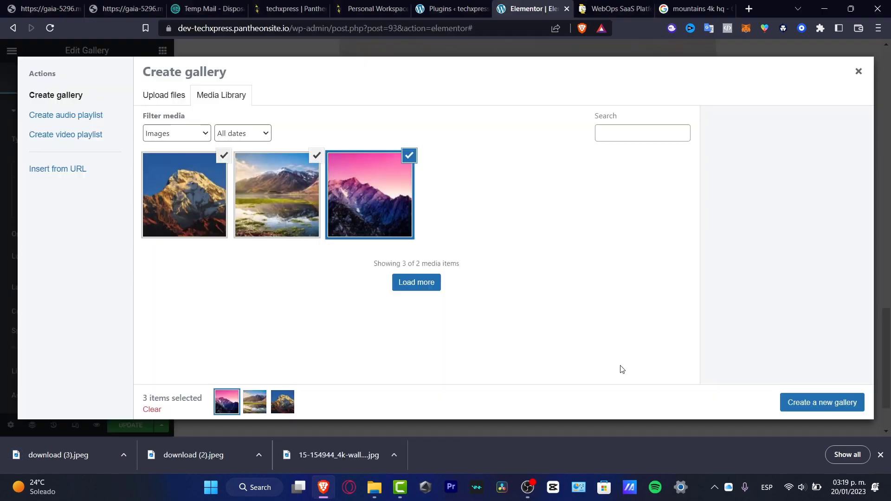
{"action": "left_click", "coordinate": [825, 405]}
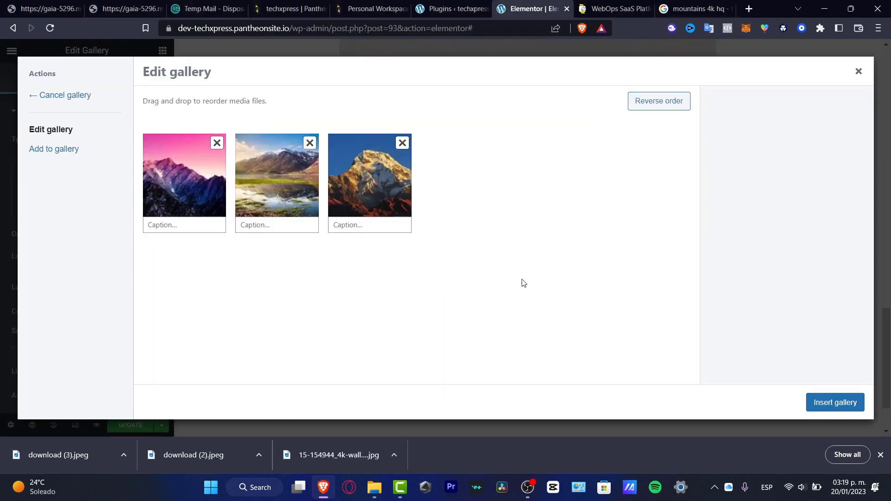
{"action": "left_click", "coordinate": [194, 223]}
{"action": "key", "text": "ctrl+a"}
{"action": "key", "text": "ctrl+c"}
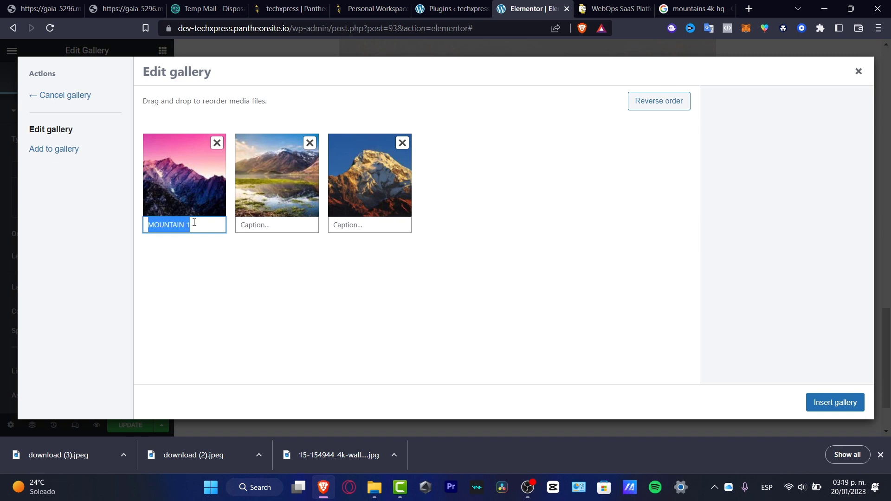
{"action": "left_click", "coordinate": [258, 223]}
{"action": "key", "text": "ctrl+v"}
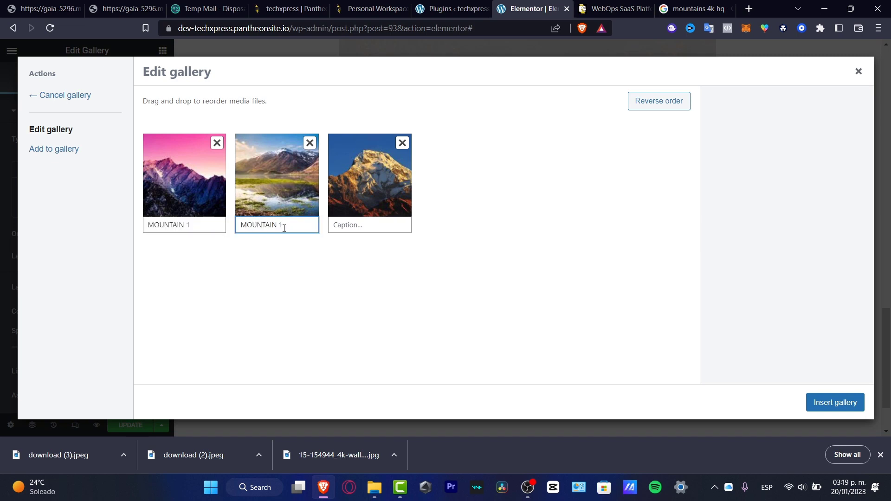
{"action": "left_click", "coordinate": [362, 227]}
{"action": "key", "text": "ctrl+v"}
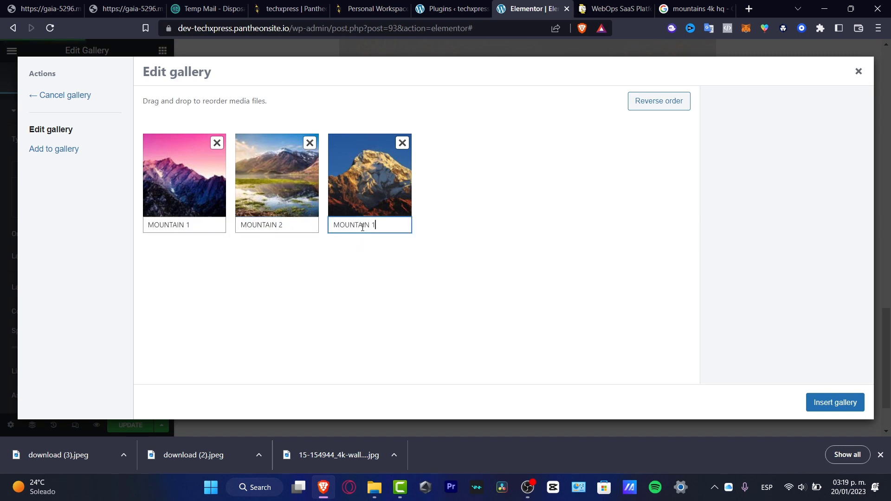
{"action": "key", "text": "BackSpace"}
Caption the third image MOUNTAIN 3, insert the gallery, and set spacing to 2
{"action": "type", "text": "3"}
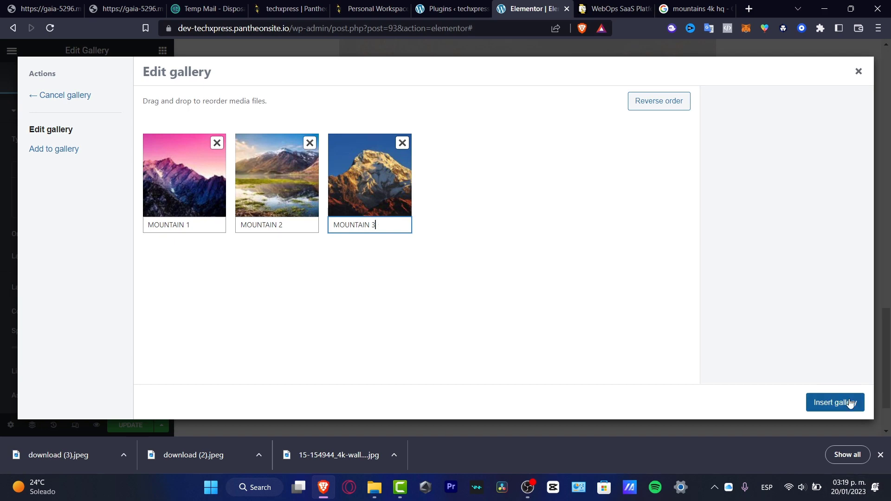
{"action": "left_click", "coordinate": [851, 403]}
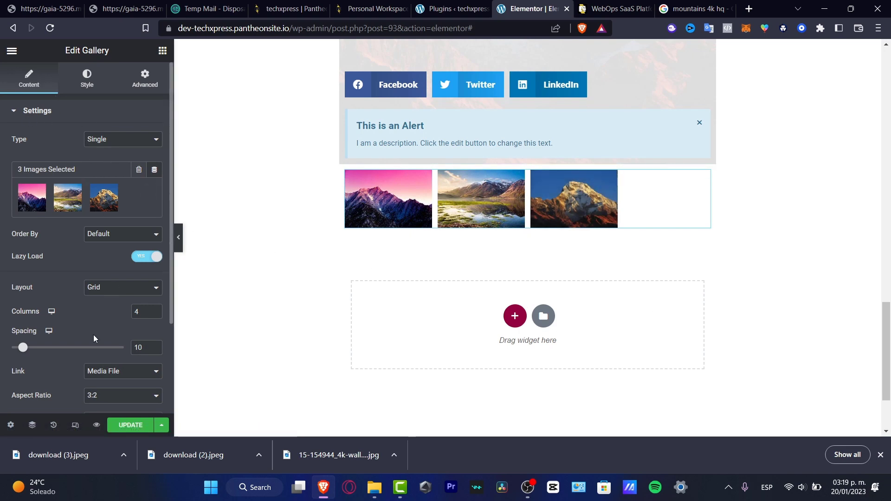
{"action": "mouse_move", "coordinate": [22, 352]}
{"action": "left_mouse_down"}
{"action": "mouse_move", "coordinate": [11, 349]}
{"action": "mouse_move", "coordinate": [23, 350]}
{"action": "left_mouse_up"}
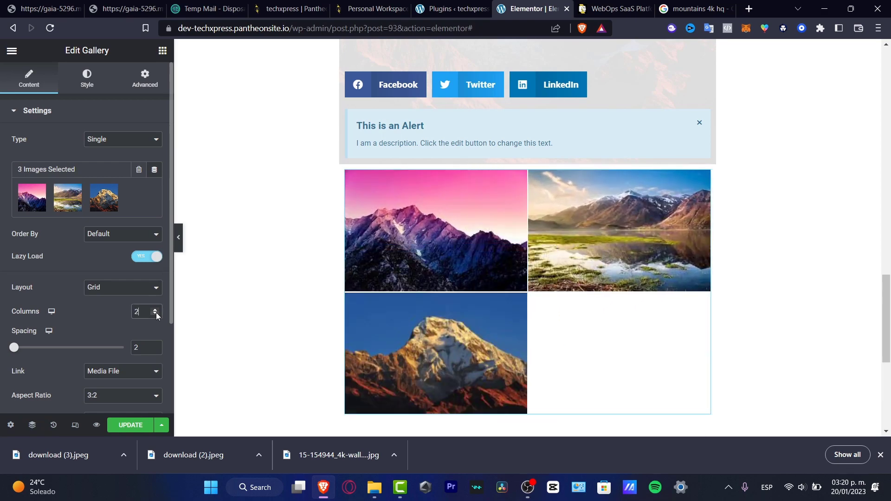
Set the gallery aspect ratio to 9:16 portrait instead of 4:3
{"action": "scroll", "coordinate": [43, 357], "scroll_direction": "down", "scroll_amount": 3}
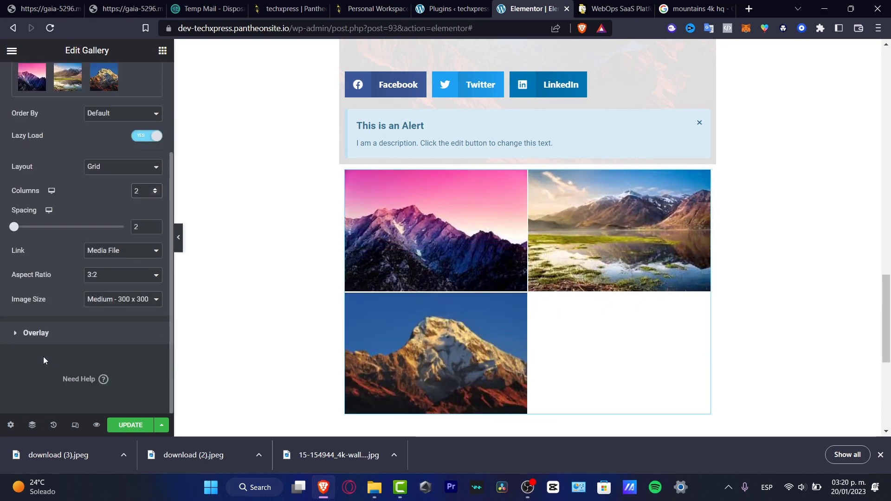
{"action": "left_click", "coordinate": [111, 275]}
{"action": "left_click", "coordinate": [118, 305]}
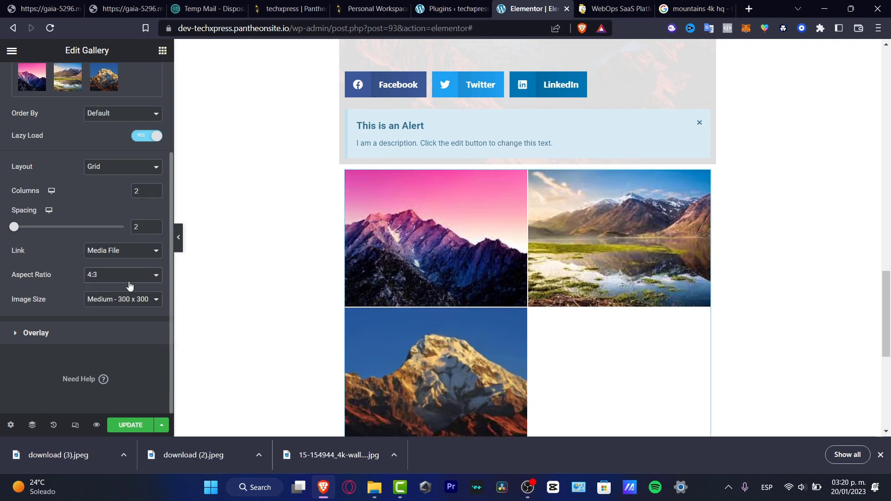
{"action": "left_click", "coordinate": [131, 279]}
{"action": "left_click", "coordinate": [135, 310]}
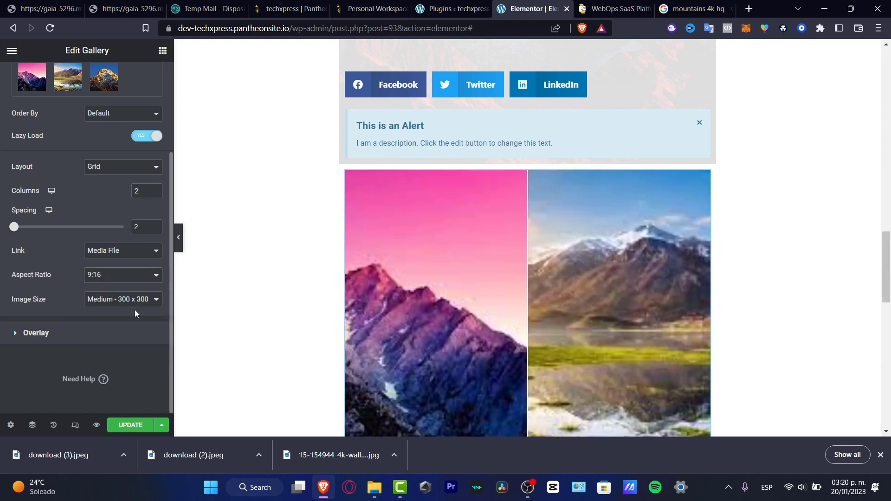
{"action": "scroll", "coordinate": [679, 348], "scroll_direction": "down", "scroll_amount": 4}
{"action": "scroll", "coordinate": [672, 348], "scroll_direction": "down", "scroll_amount": 5}
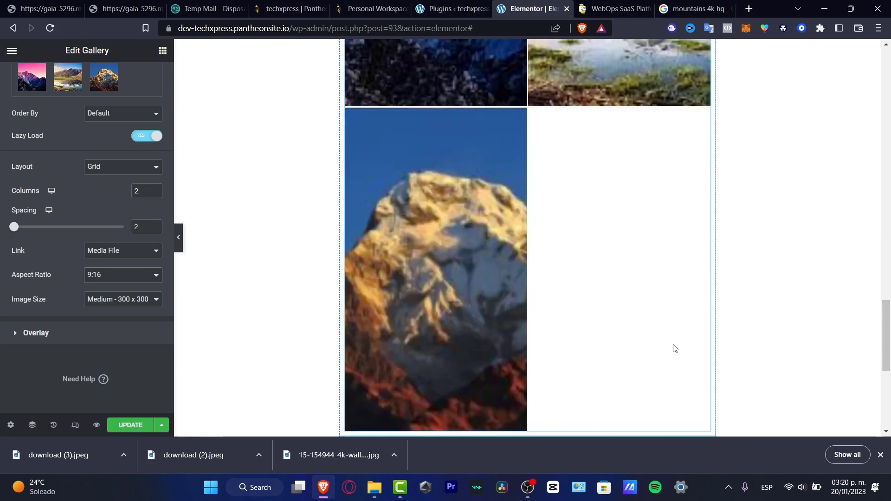
{"action": "scroll", "coordinate": [671, 348], "scroll_direction": "up", "scroll_amount": 8}
{"action": "scroll", "coordinate": [670, 348], "scroll_direction": "up", "scroll_amount": 4}
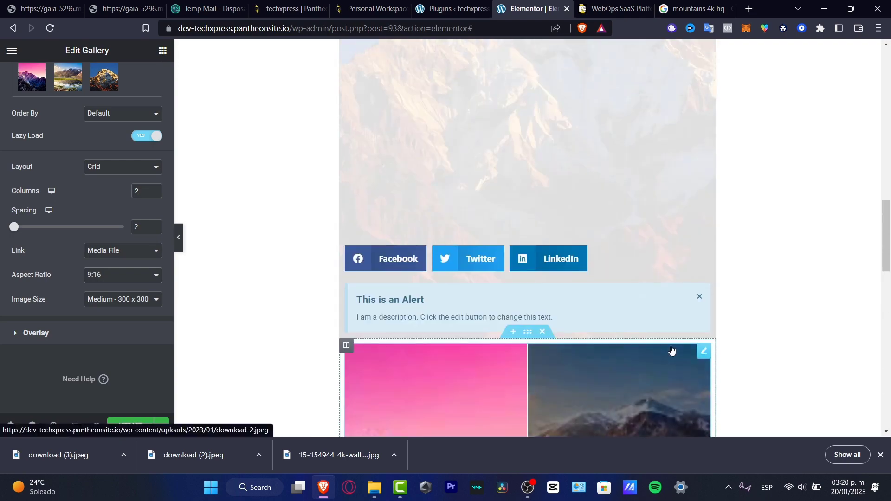
{"action": "scroll", "coordinate": [670, 348], "scroll_direction": "down", "scroll_amount": 4}
{"action": "scroll", "coordinate": [670, 351], "scroll_direction": "down", "scroll_amount": 4}
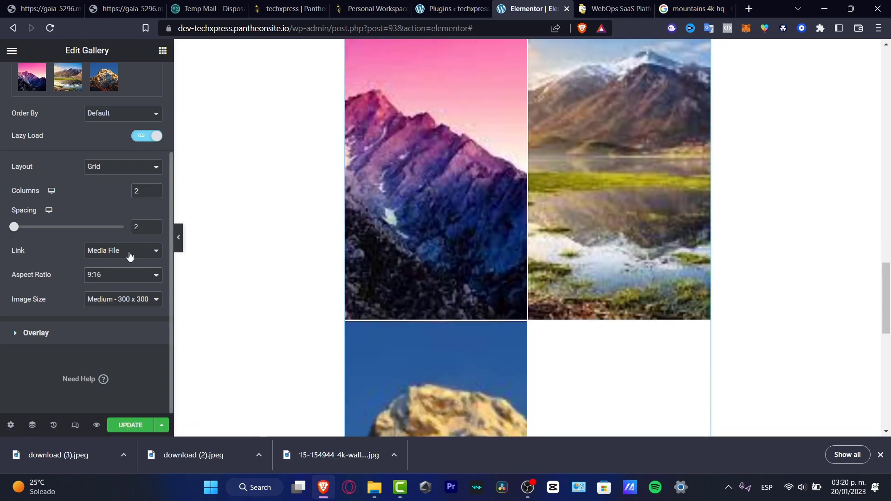
Set the gallery Image Size to Full rather than Thumbnail and check the preview
{"action": "left_click", "coordinate": [129, 301]}
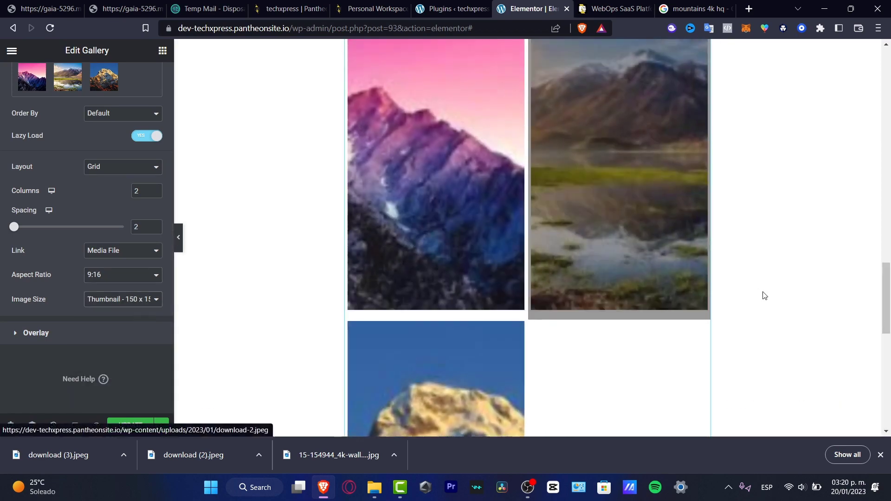
{"action": "scroll", "coordinate": [764, 295], "scroll_direction": "up", "scroll_amount": 3}
{"action": "left_click", "coordinate": [139, 300]}
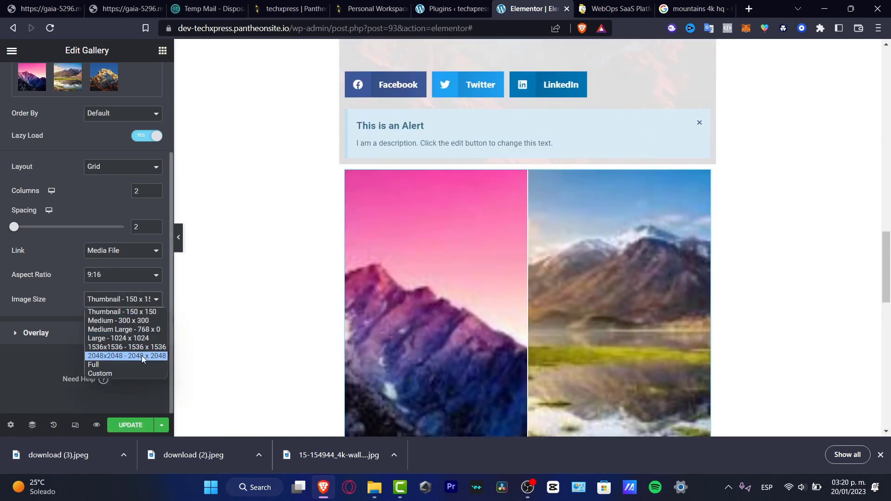
{"action": "left_click", "coordinate": [143, 364]}
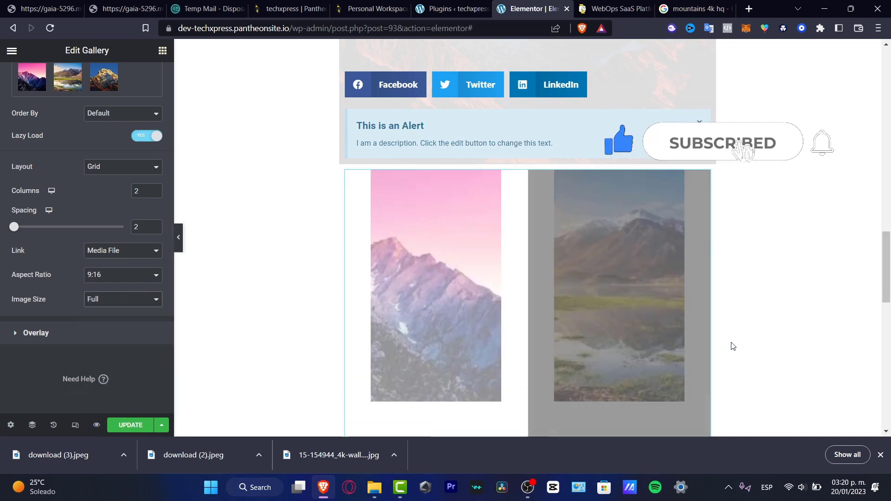
{"action": "scroll", "coordinate": [733, 345], "scroll_direction": "down", "scroll_amount": 3}
{"action": "scroll", "coordinate": [733, 346], "scroll_direction": "down", "scroll_amount": 5}
{"action": "scroll", "coordinate": [733, 346], "scroll_direction": "down", "scroll_amount": 2}
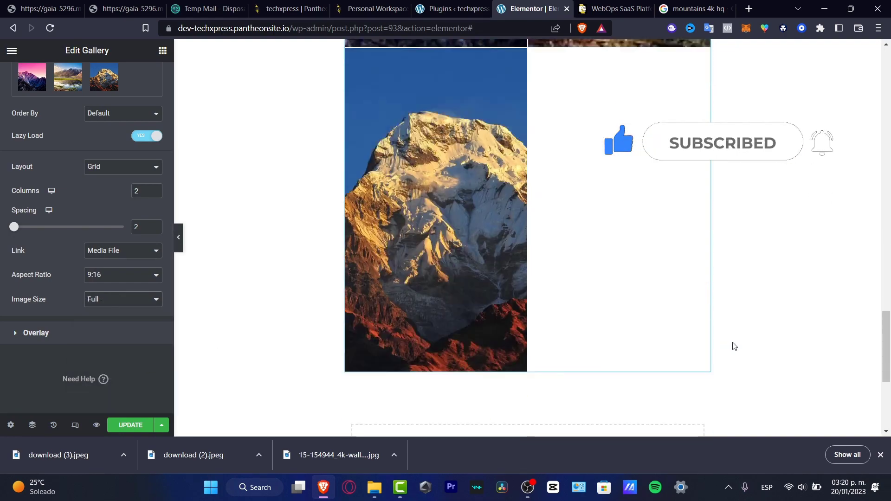